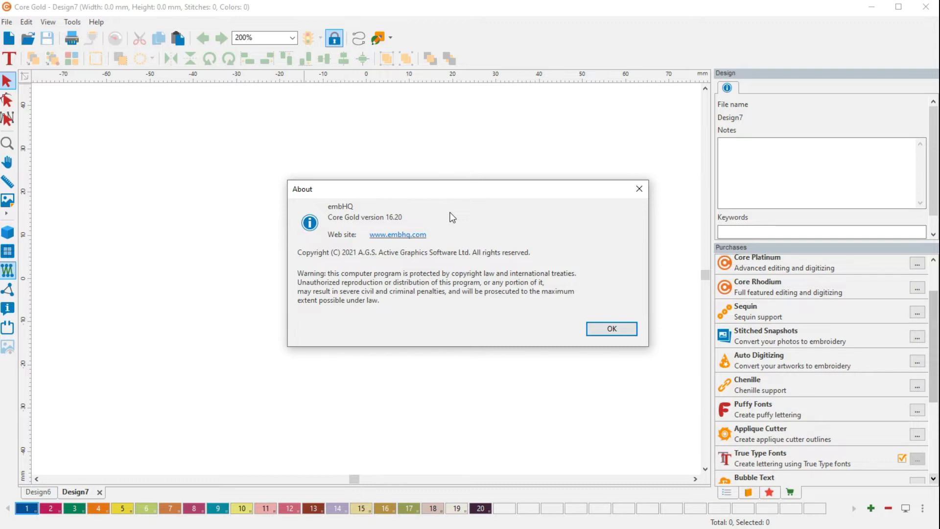
Close the About window and add a text object to the empty canvas with the lettering MV.
left_click(634, 330)
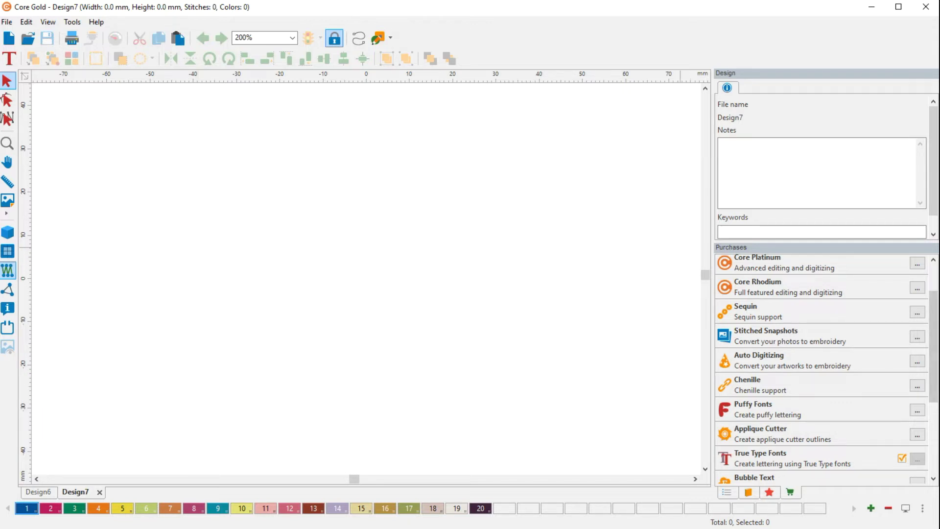
scroll(933, 343, "up", 1)
scroll(934, 343, "down", 2)
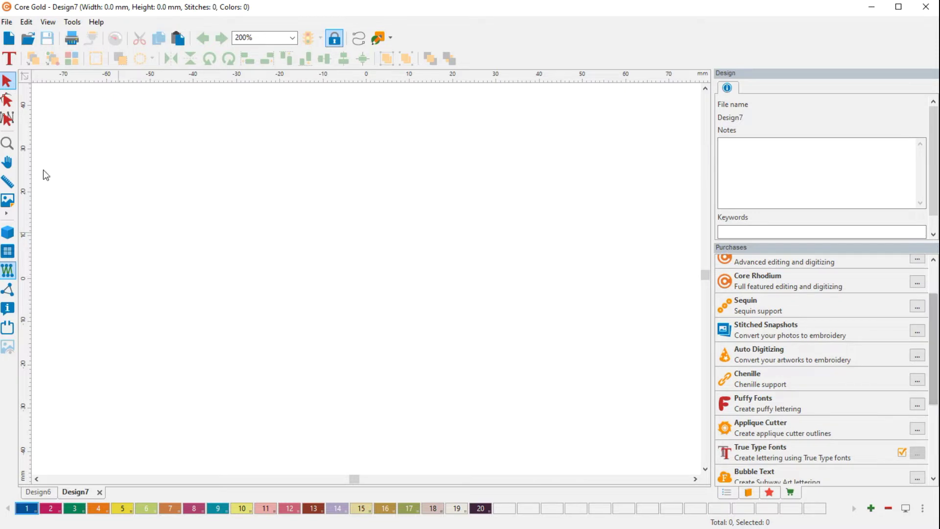
left_click(8, 59)
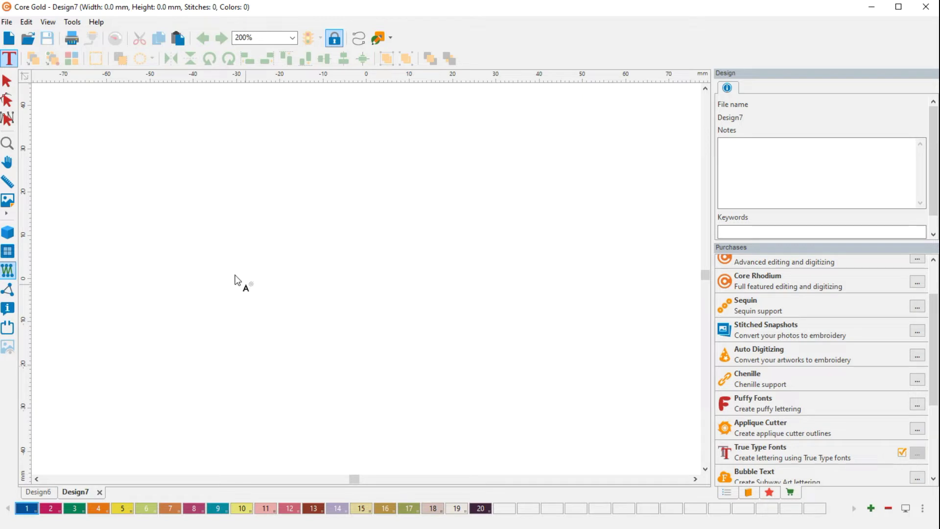
left_click(232, 261)
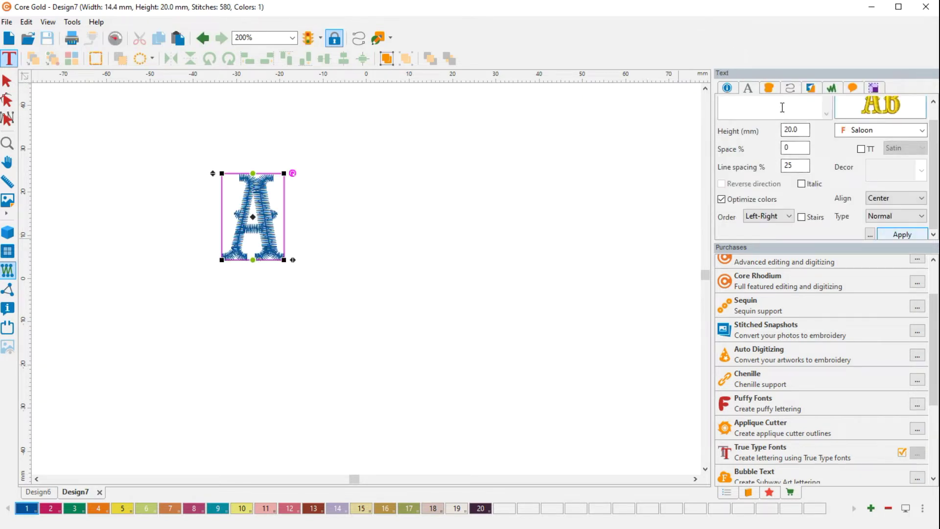
scroll(936, 147, "up", 1)
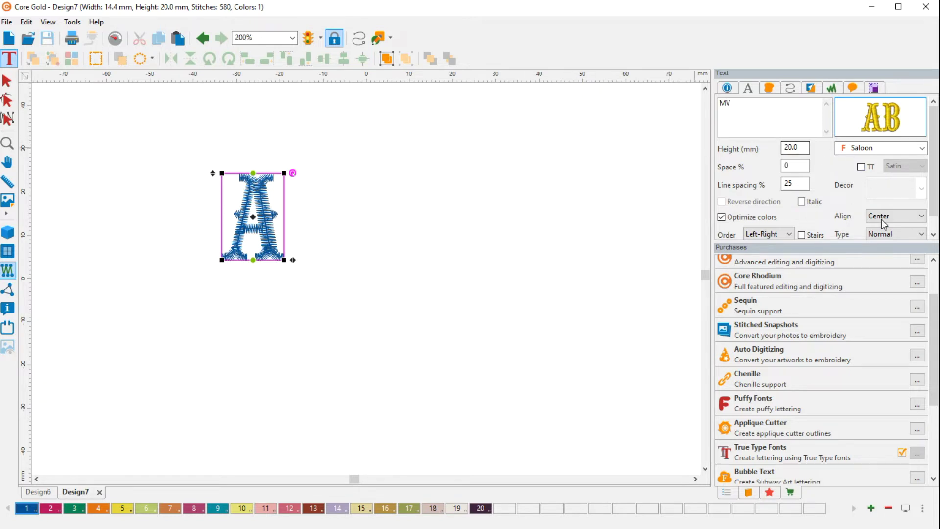
Switch the MV lettering from the Saloon embroidery font to a TrueType font with satin stitches.
left_click(868, 147)
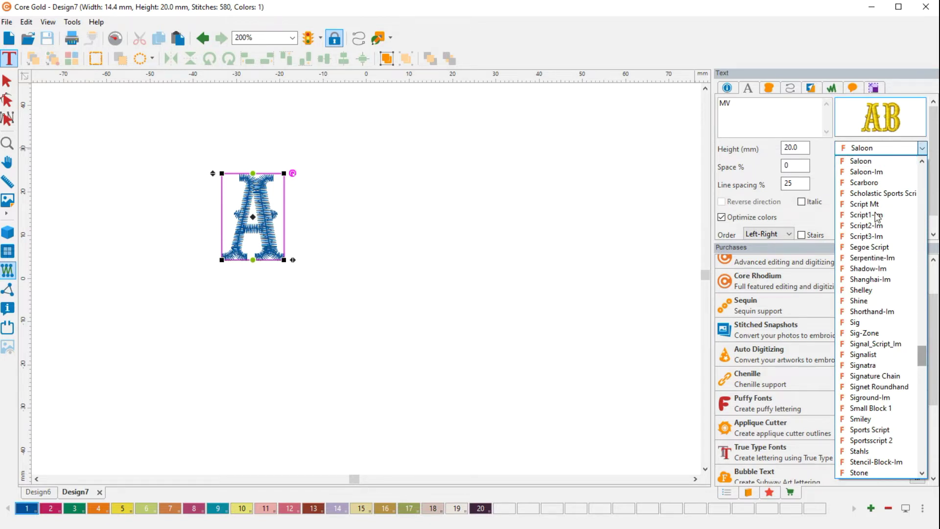
left_click(863, 160)
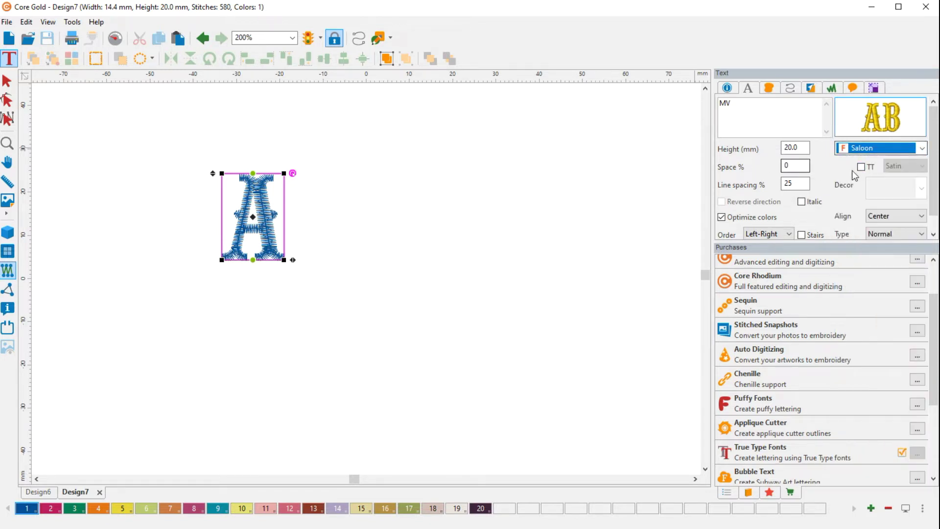
left_click(862, 168)
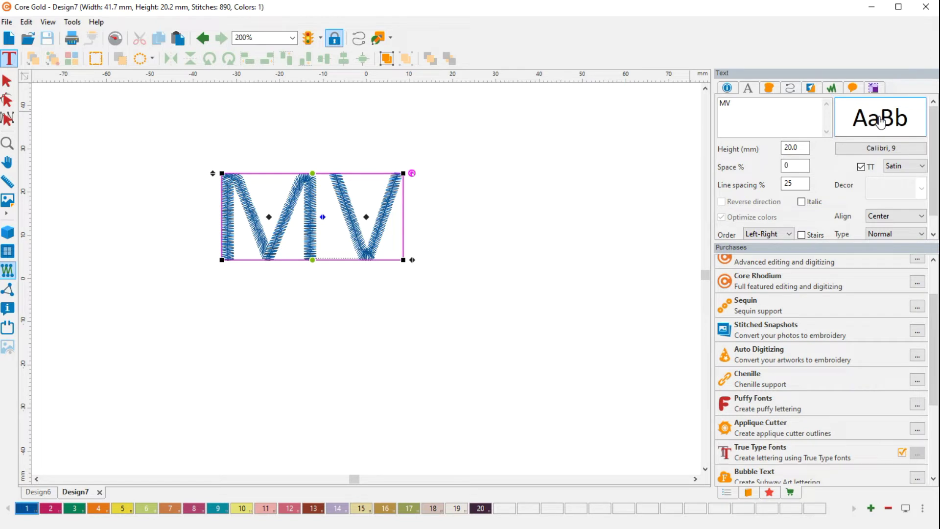
Set the TrueType font of the MV lettering to Century Gothic, Bold, size 9.
left_click(873, 148)
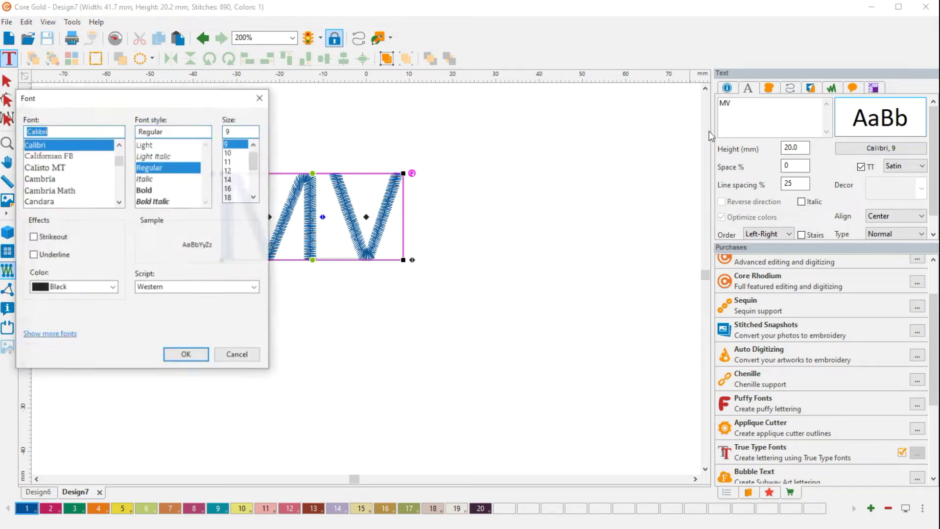
left_click(165, 190)
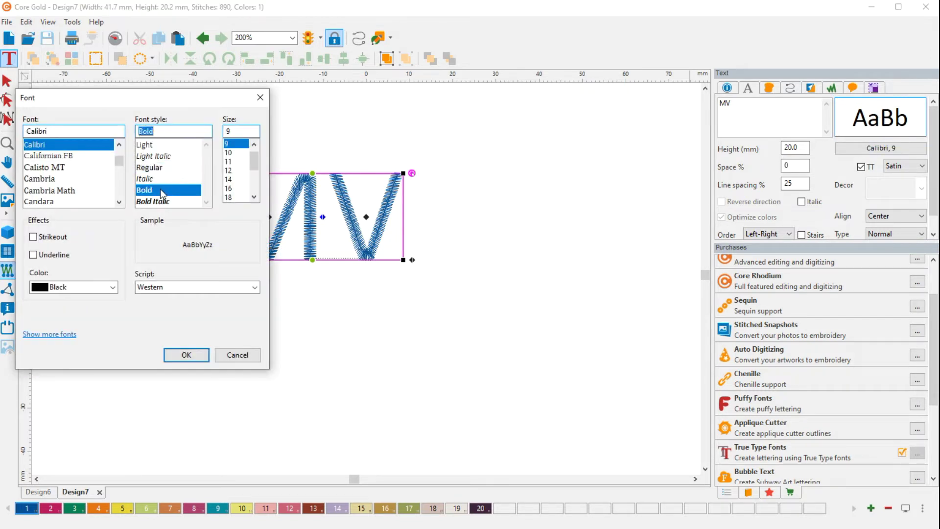
left_click(64, 191)
left_click(34, 201)
left_click(45, 180)
left_click(44, 156)
scroll(39, 191, "down", 3)
left_click(37, 192)
key("Up")
key("Up")
key("Up")
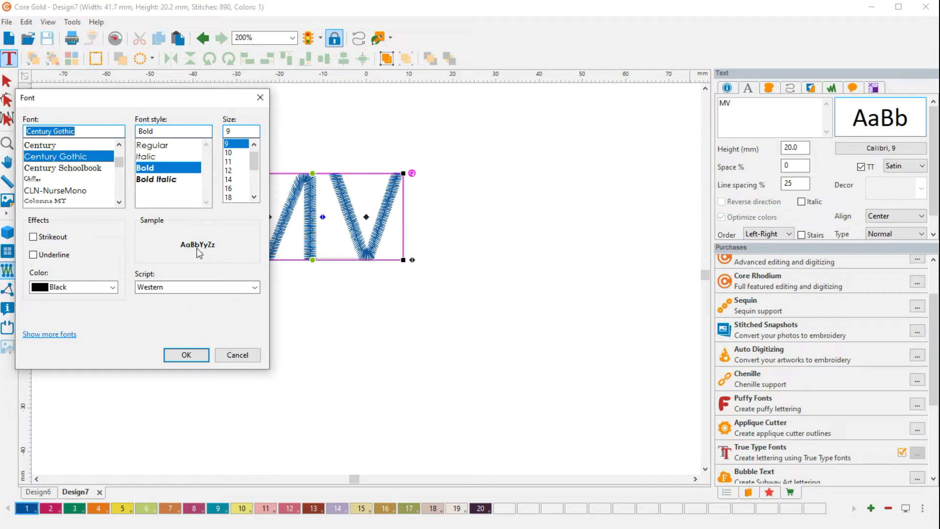
left_click(190, 358)
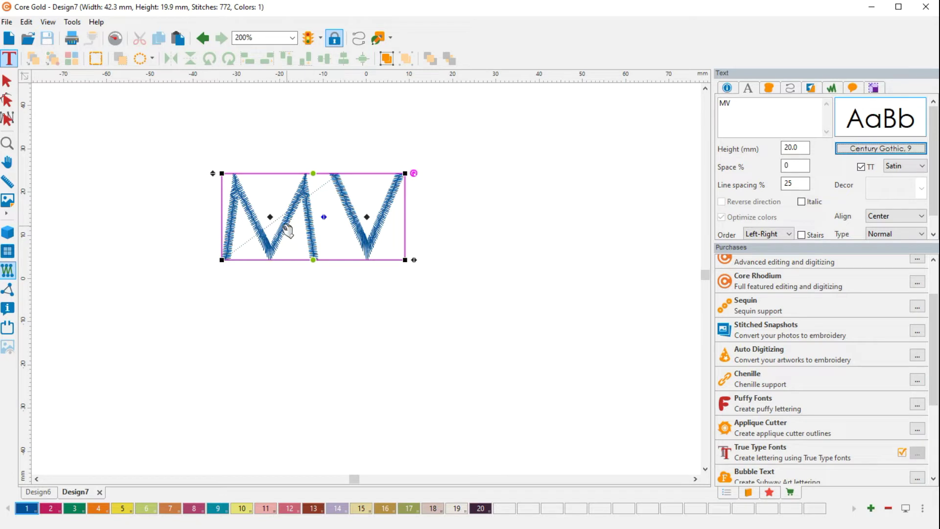
Examine the MV satin stitches up close, in both the flat view and the 3D view.
left_click(7, 143)
left_click_drag(180, 138, 508, 309)
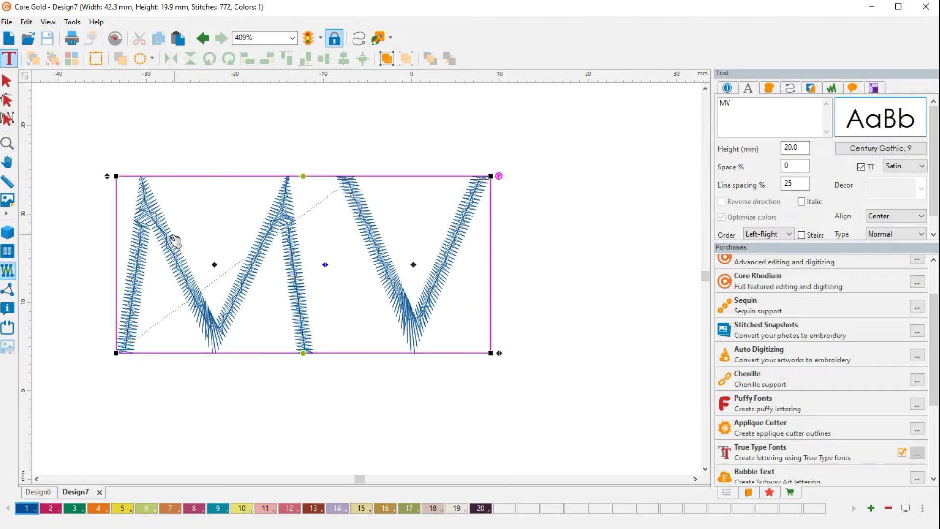
scroll(143, 267, "up", 4)
scroll(136, 220, "down", 2)
scroll(137, 225, "down", 1)
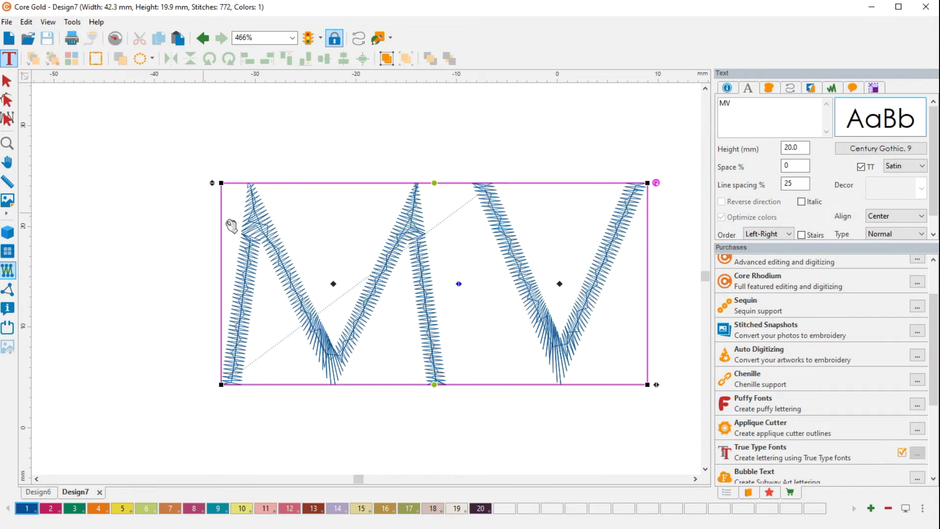
left_click(8, 233)
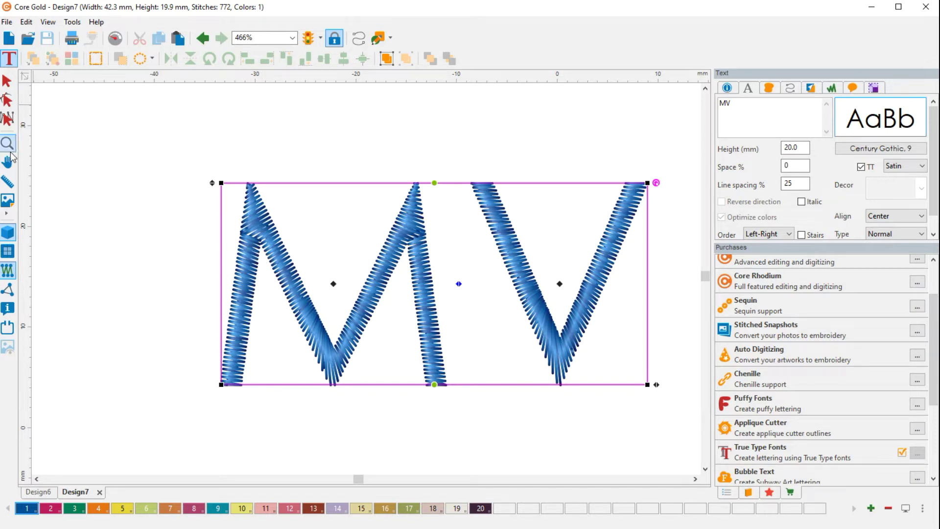
left_click_drag(184, 163, 669, 405)
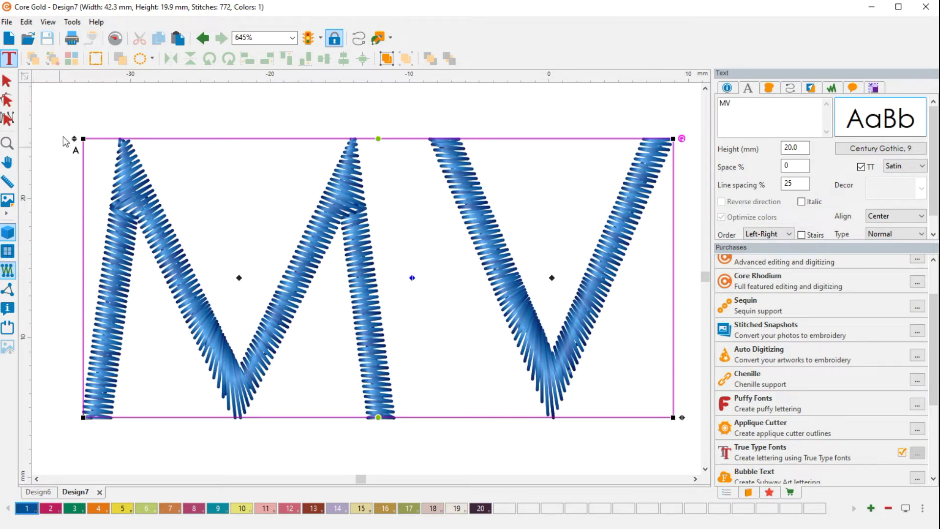
Break up the MV text into separate editable letter objects.
right_click(318, 242)
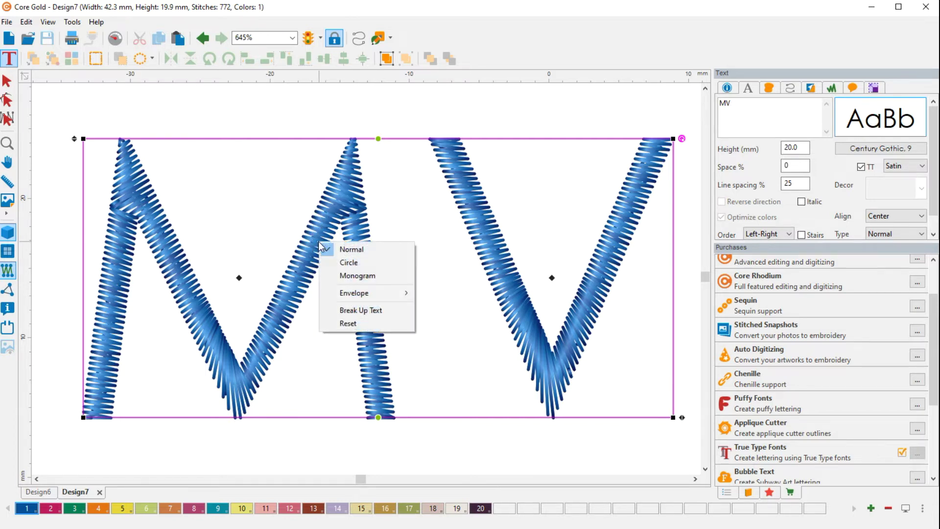
left_click(352, 310)
left_click(342, 457)
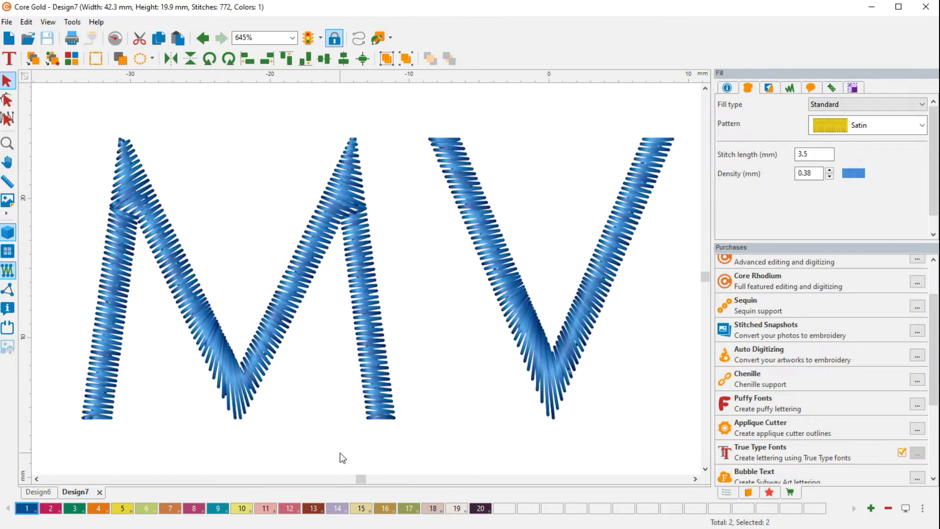
Turn off the 3D view, edit the M's outline, and level its left stem's middle angle line by moving both ends down.
left_click(9, 235)
left_click(248, 409)
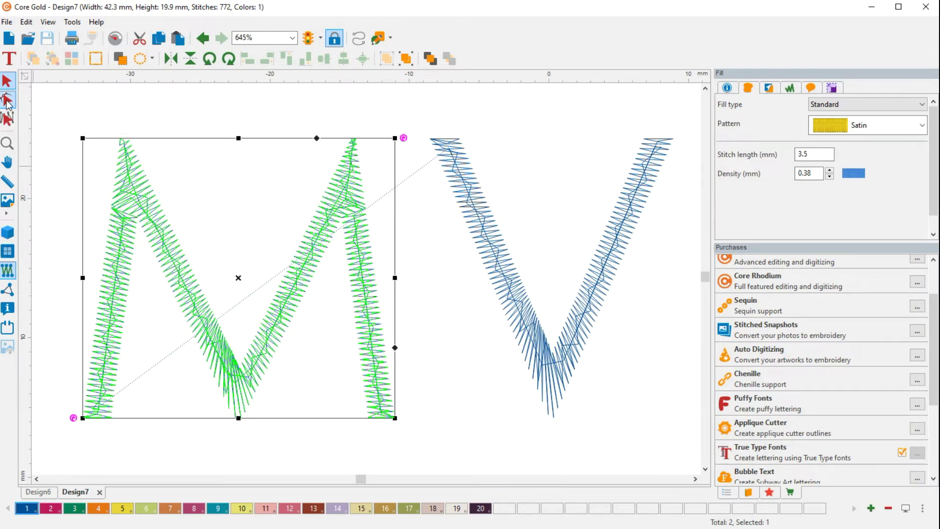
left_click(8, 102)
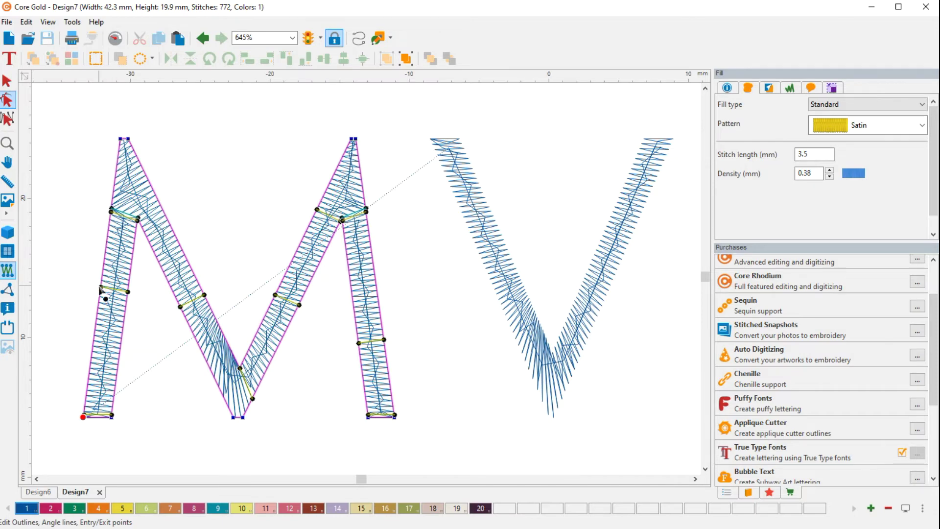
scroll(101, 291, "down", 3)
scroll(152, 351, "up", 6)
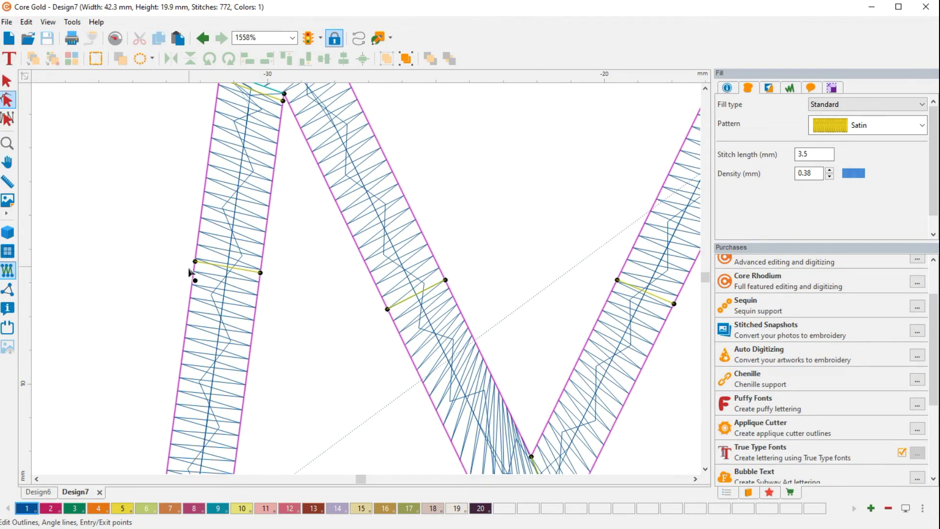
left_click_drag(195, 261, 188, 312)
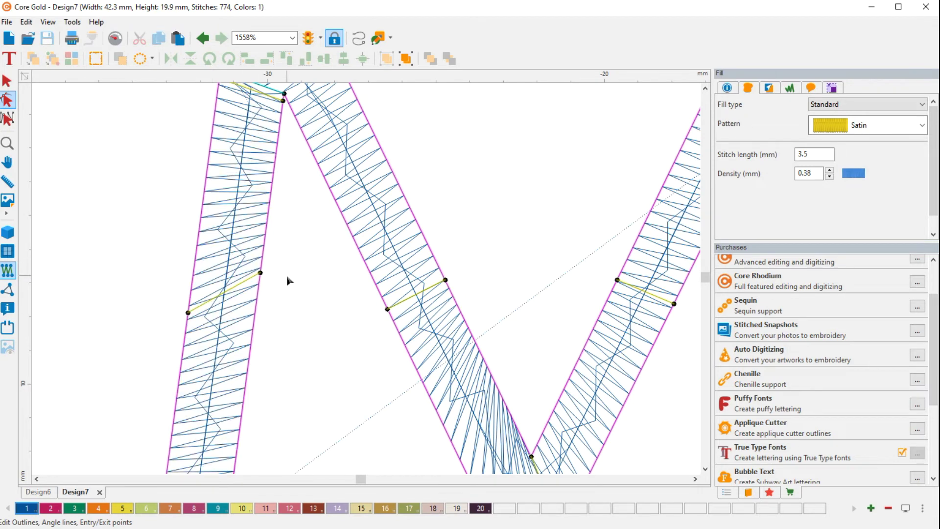
left_click_drag(261, 273, 254, 317)
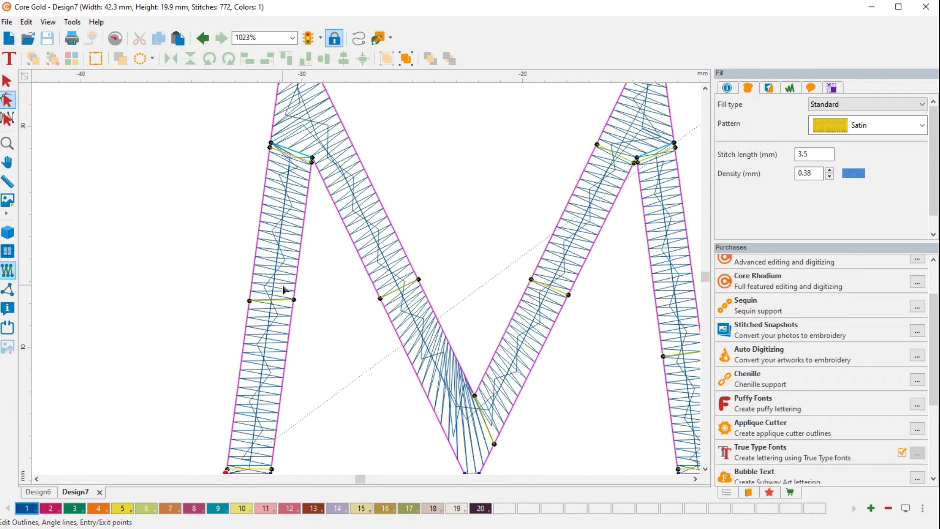
scroll(278, 294, "down", 2)
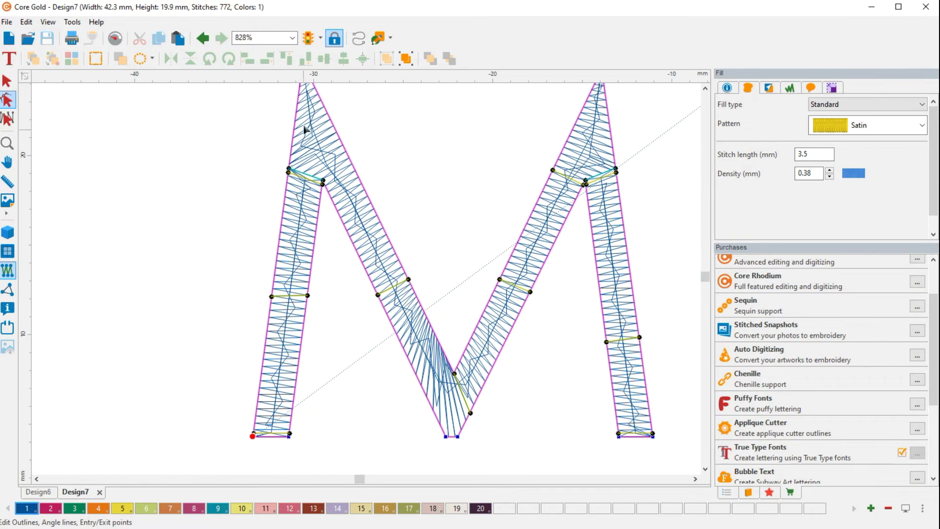
Examine the stitch direction, angle line and split line where the M's left stem meets the diagonal.
right_click(307, 295)
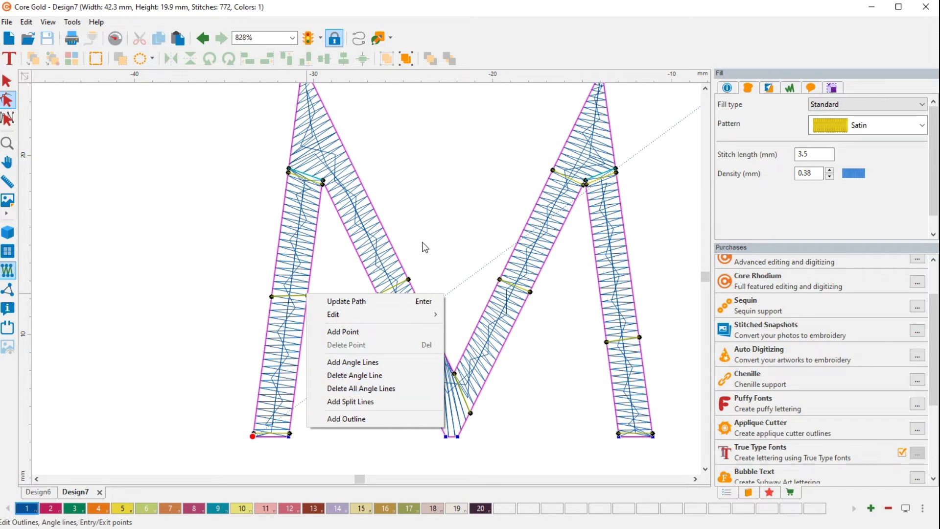
left_click(392, 175)
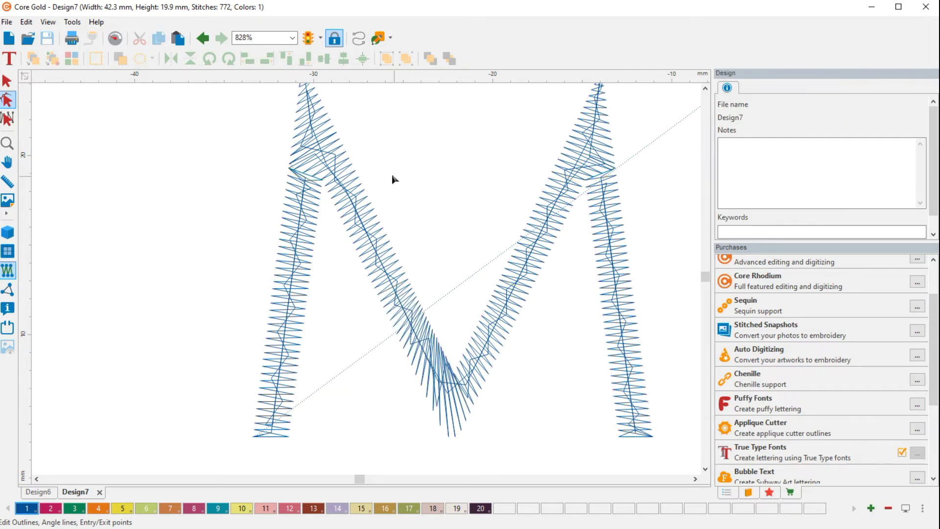
scroll(349, 148, "up", 4)
scroll(298, 169, "down", 3)
scroll(294, 98, "up", 5)
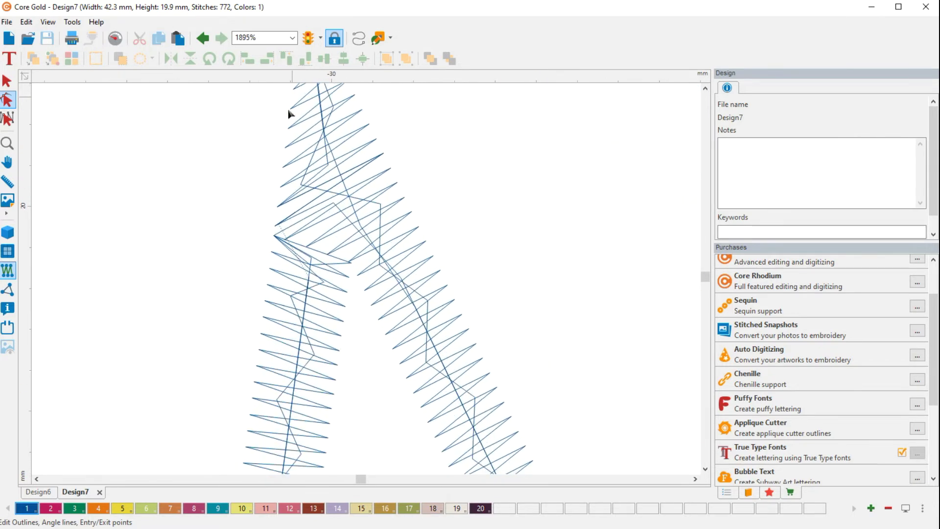
left_click(375, 312)
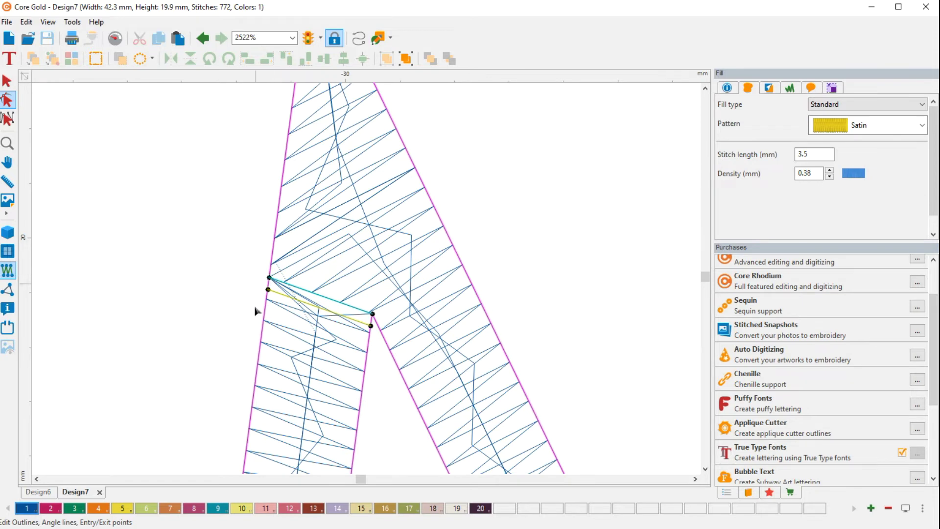
scroll(304, 403, "down", 2)
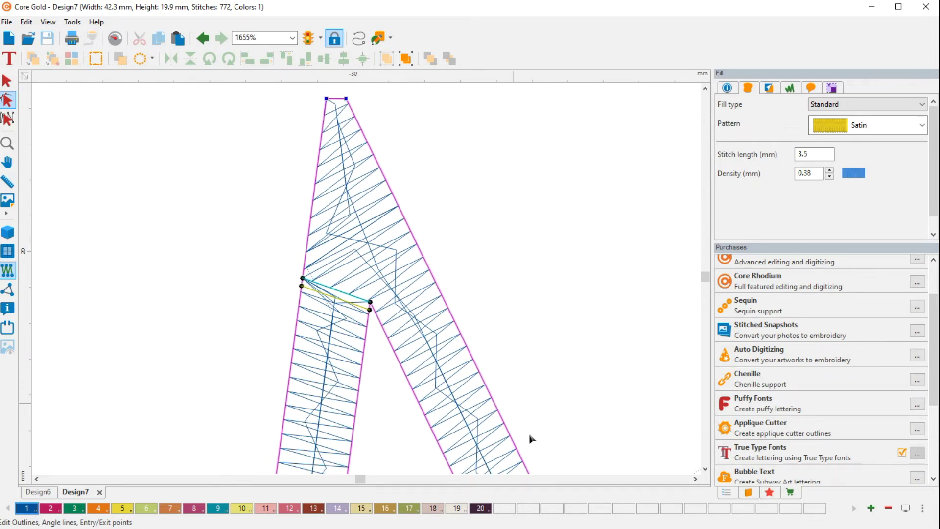
scroll(530, 439, "down", 4)
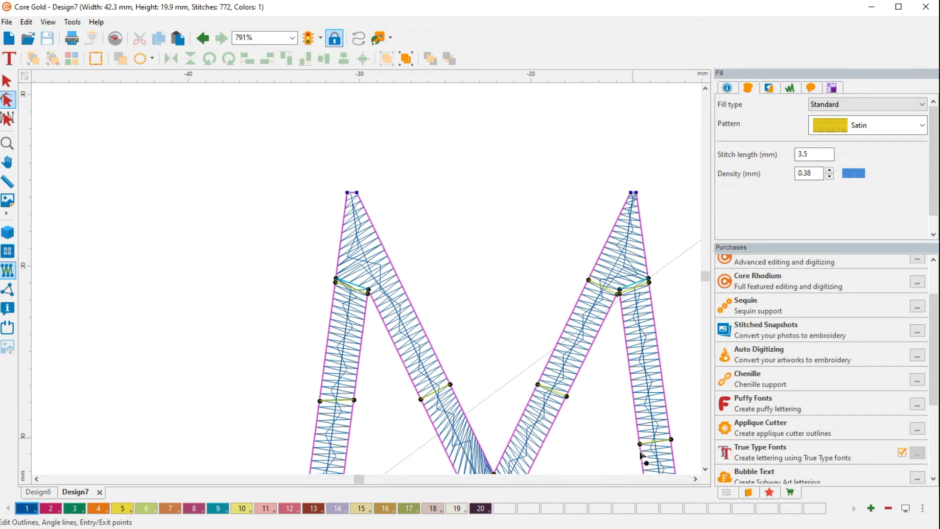
scroll(345, 294, "up", 6)
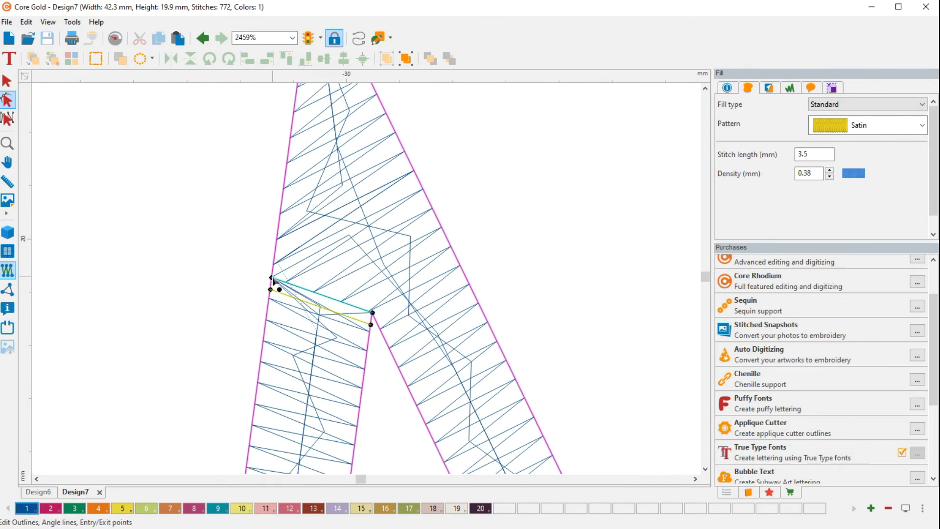
Raise the outer end of the split line at the M's left stem joint and update the path.
left_click_drag(273, 289, 293, 110)
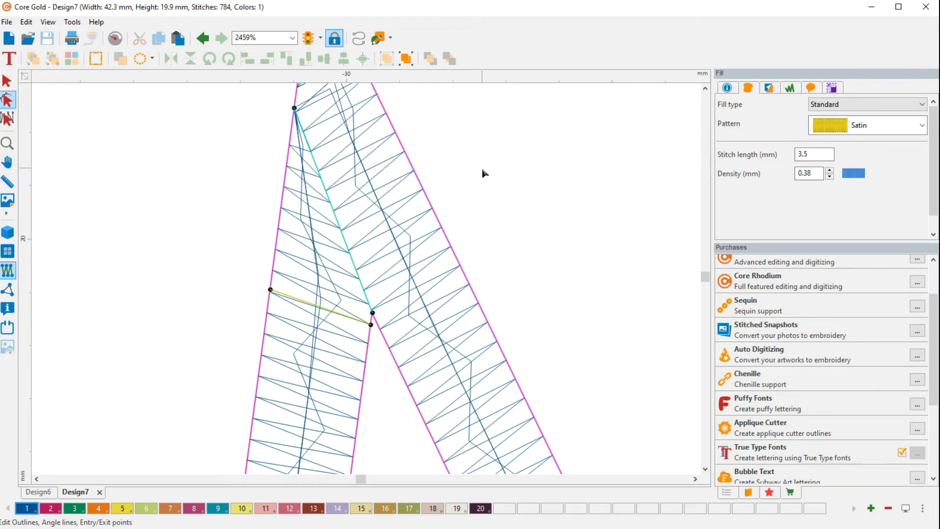
scroll(481, 167, "down", 2)
left_click_drag(320, 177, 310, 237)
right_click(393, 186)
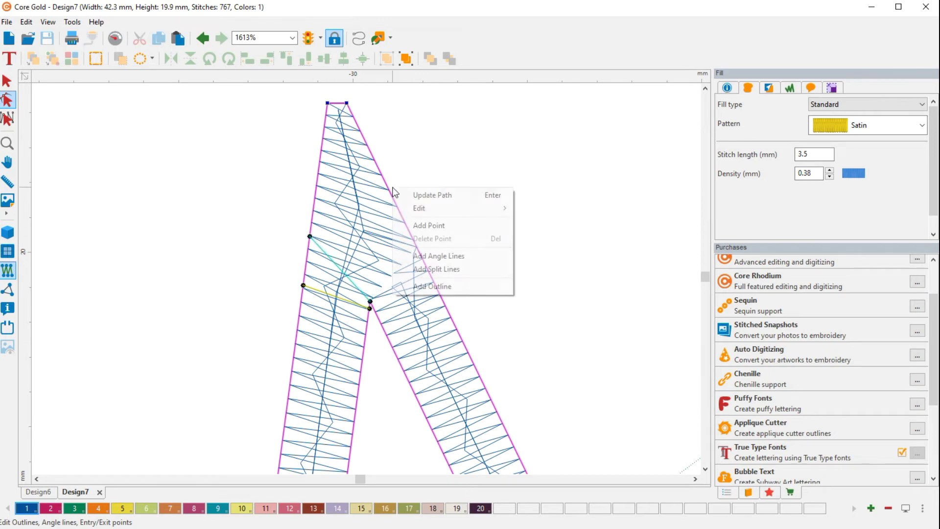
left_click(448, 195)
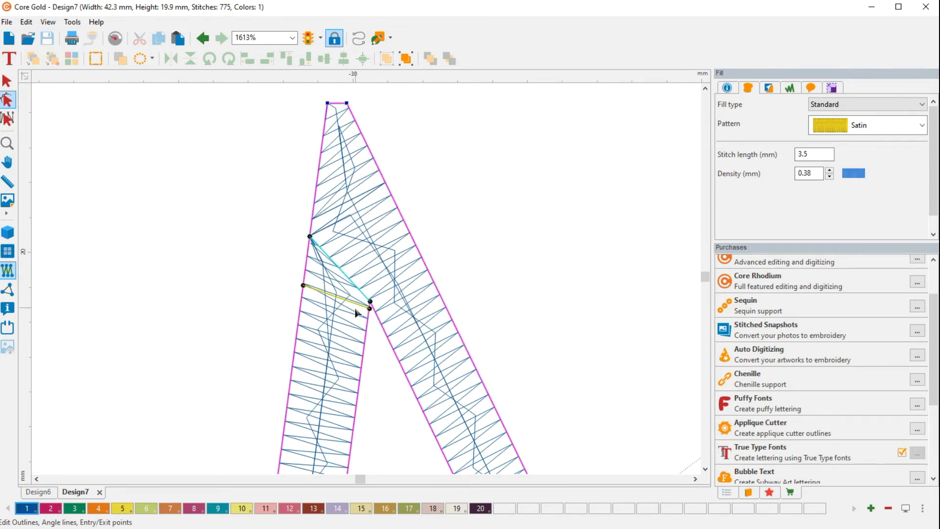
scroll(356, 311, "down", 2)
scroll(356, 311, "down", 2)
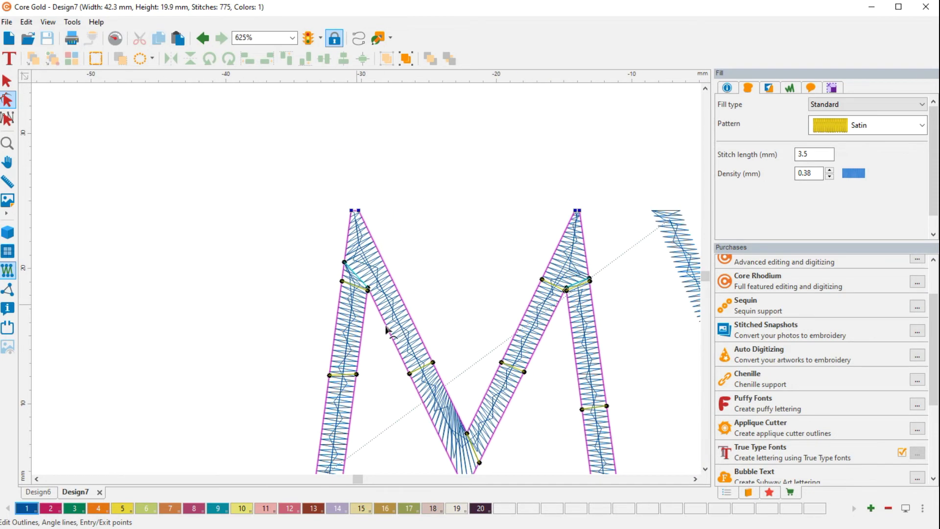
Level the angle line at the M's left stem joint and extend both upper split lines to the tips of the peaks.
left_click(356, 279)
left_click_drag(341, 281, 341, 292)
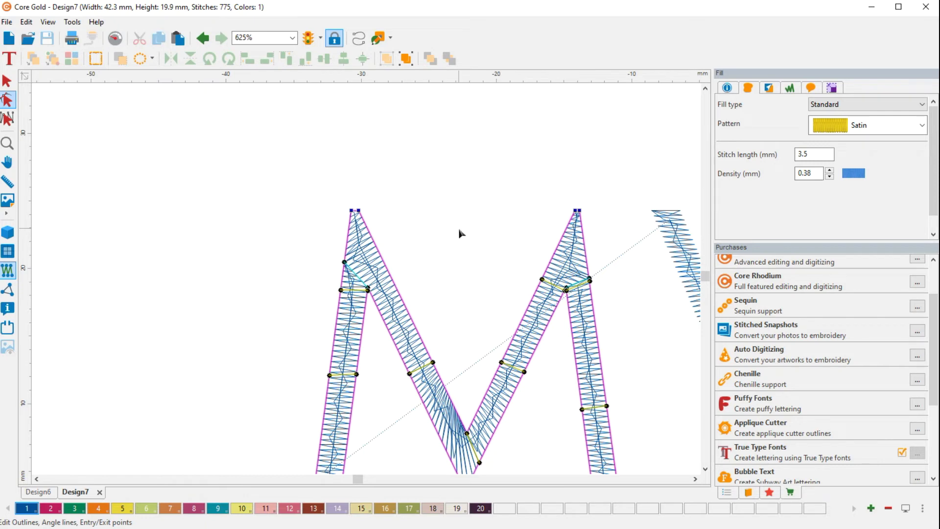
left_click_drag(347, 265, 345, 214)
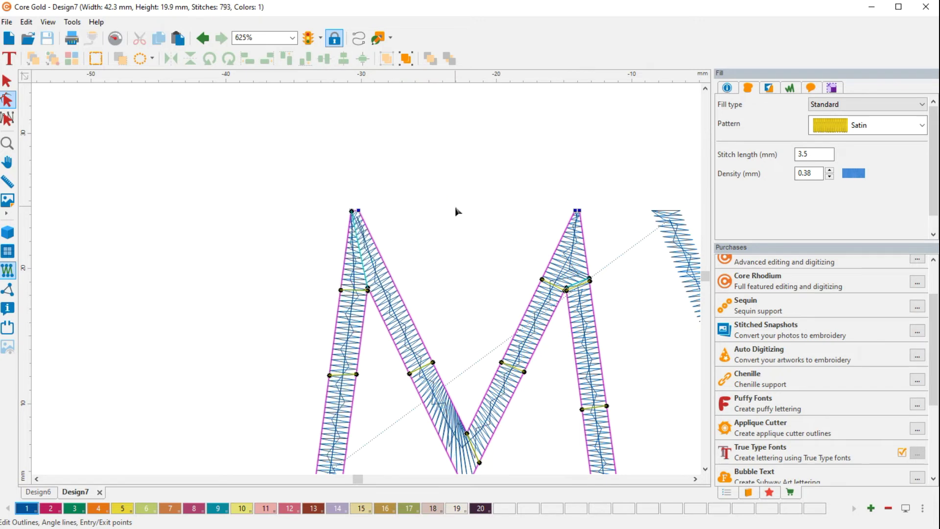
left_click(568, 289)
Add a split line at the M's bottom vertex, running from the inner corner to the right node of the lower tip.
scroll(607, 289, "down", 2)
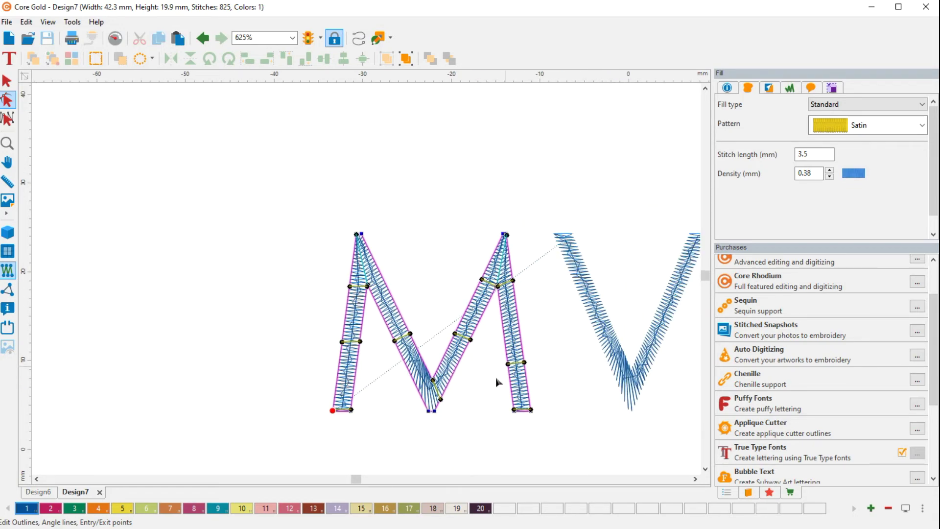
scroll(419, 425, "up", 4)
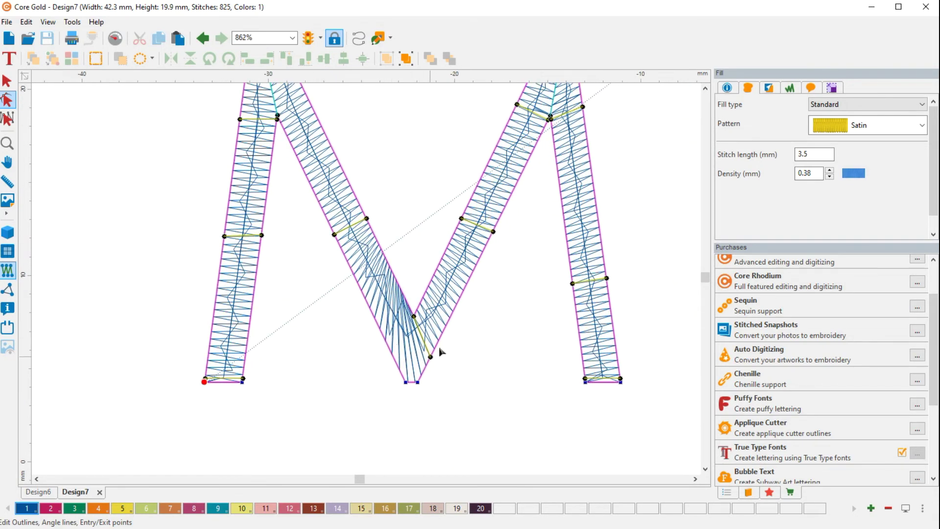
scroll(391, 354, "down", 4)
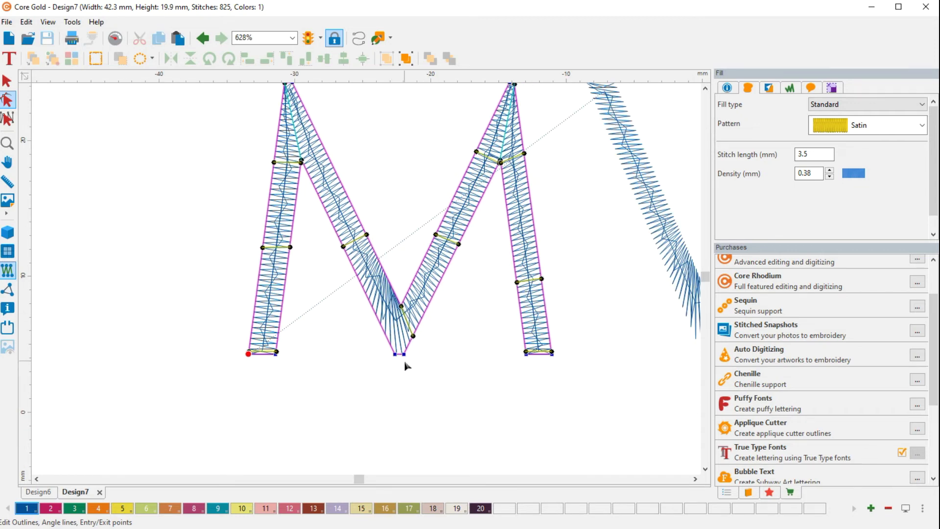
scroll(440, 364, "up", 10)
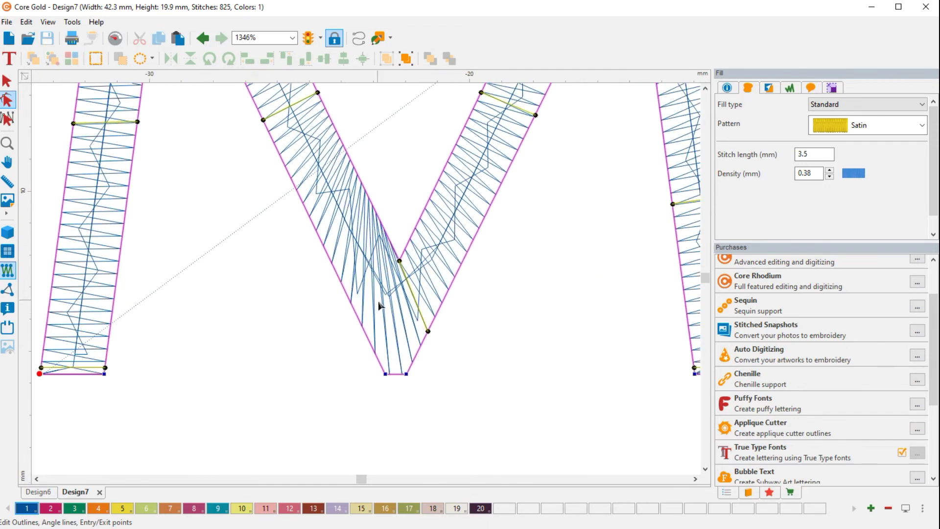
scroll(397, 359, "up", 1)
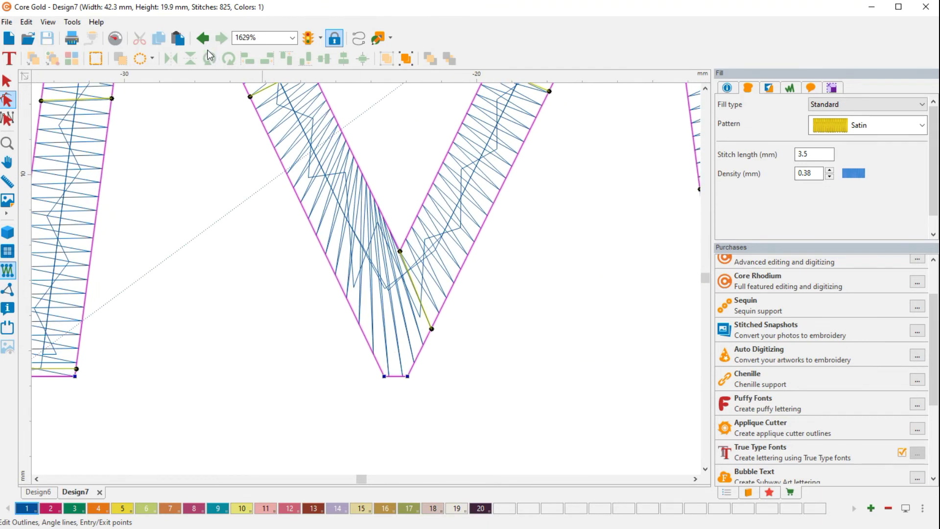
right_click(385, 376)
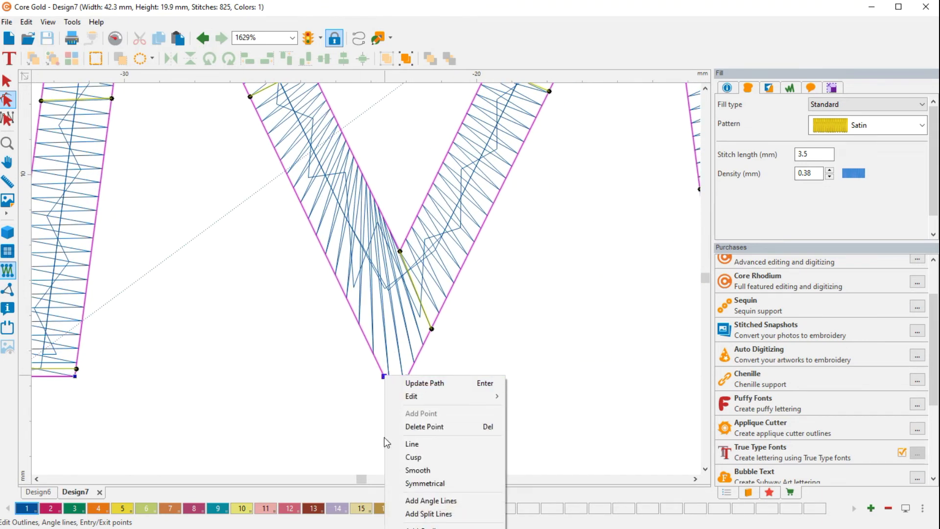
left_click(434, 513)
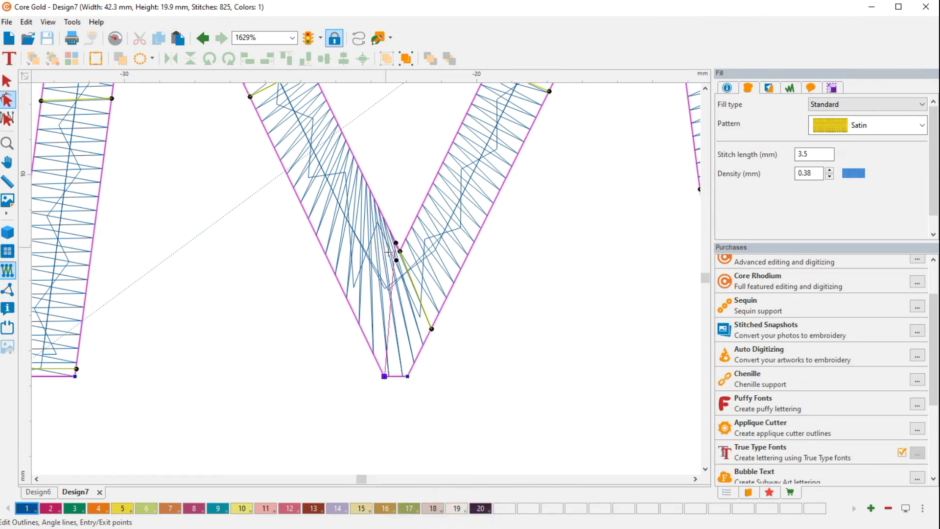
left_click(400, 251)
left_click_drag(387, 382, 410, 381)
Level the angle line beside the M's bottom vertex and the middle angle line of the left diagonal, and update the path.
left_click_drag(432, 329, 469, 254)
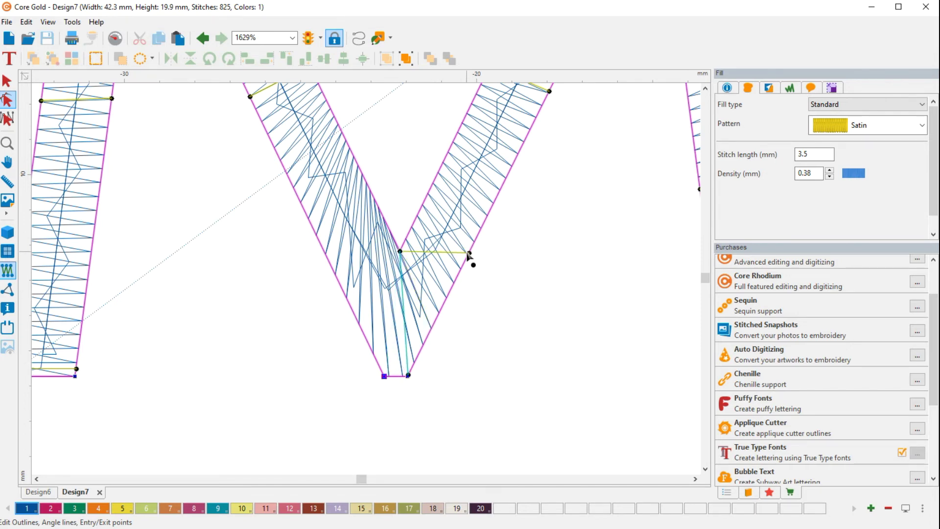
scroll(321, 189, "down", 1)
left_click_drag(327, 132, 343, 148)
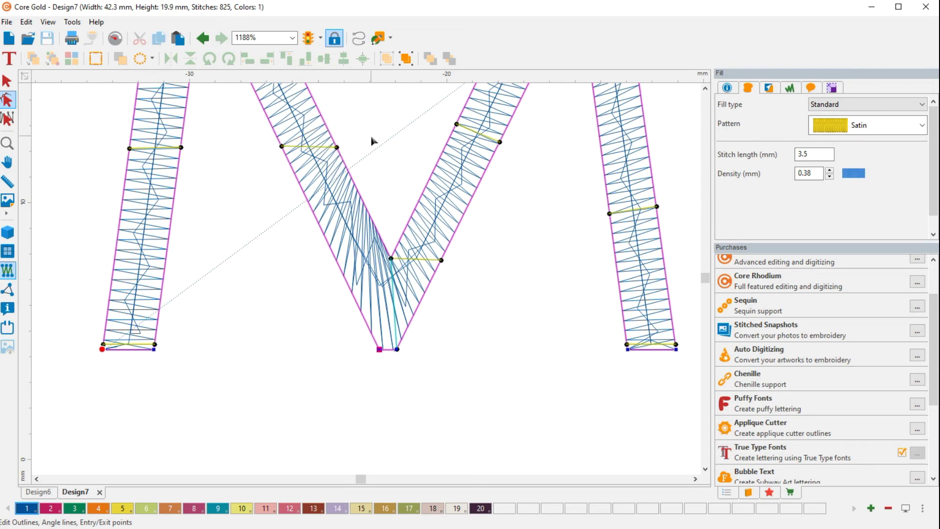
Turn on the 3D view and deselect the M to inspect its stitch direction.
scroll(529, 225, "down", 2)
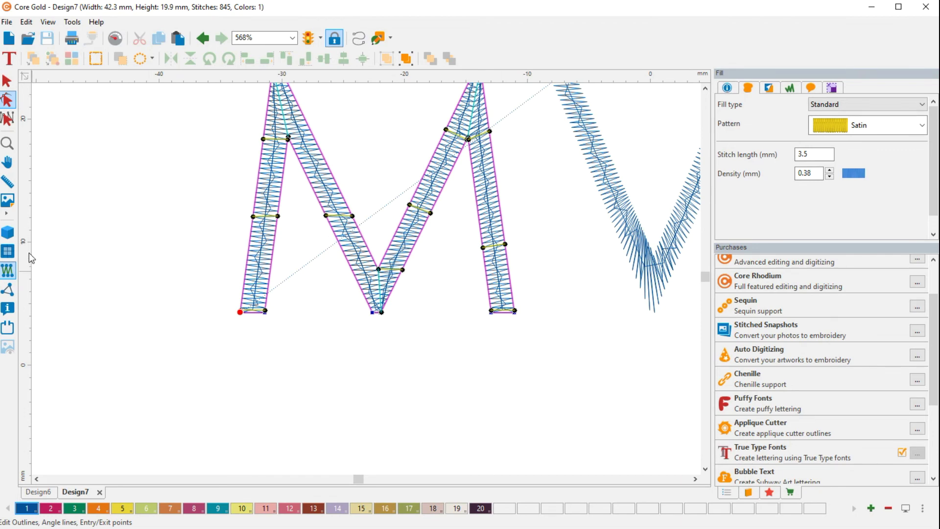
left_click(8, 233)
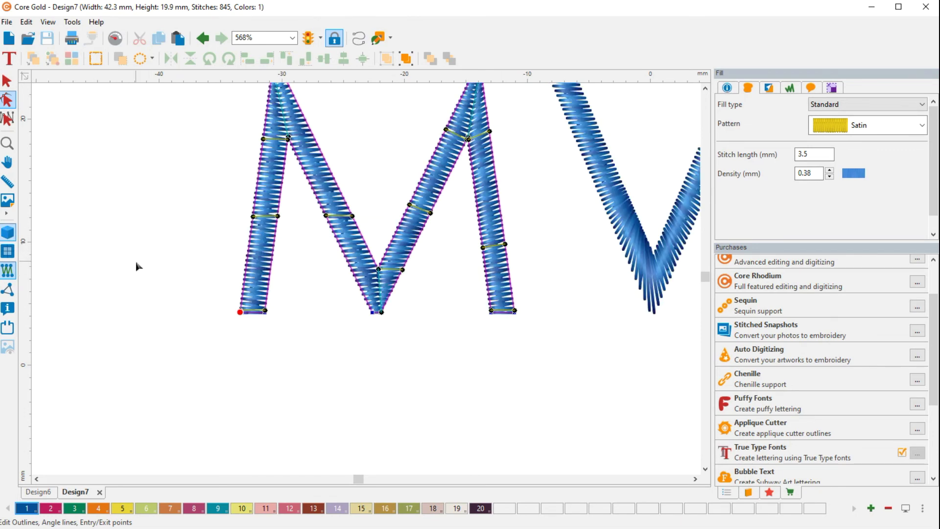
scroll(136, 266, "down", 1)
left_click(500, 273)
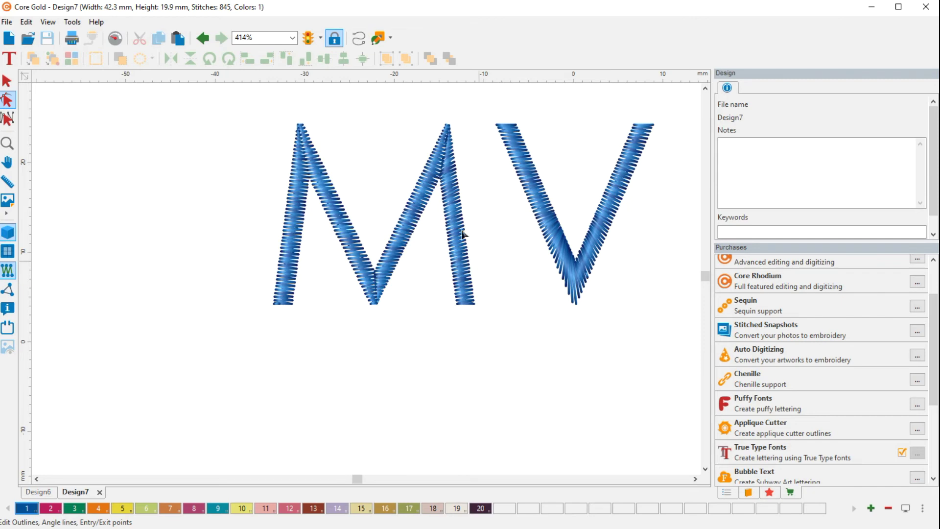
Reopen the M's outline with the 3D view off and level both angle lines at the right stem joint.
left_click(454, 203)
scroll(456, 179, "up", 2)
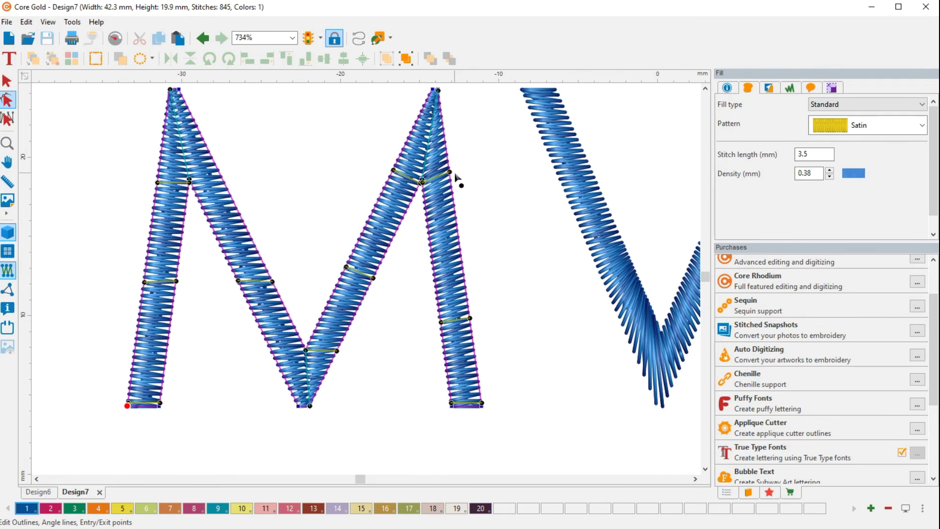
scroll(455, 177, "up", 1)
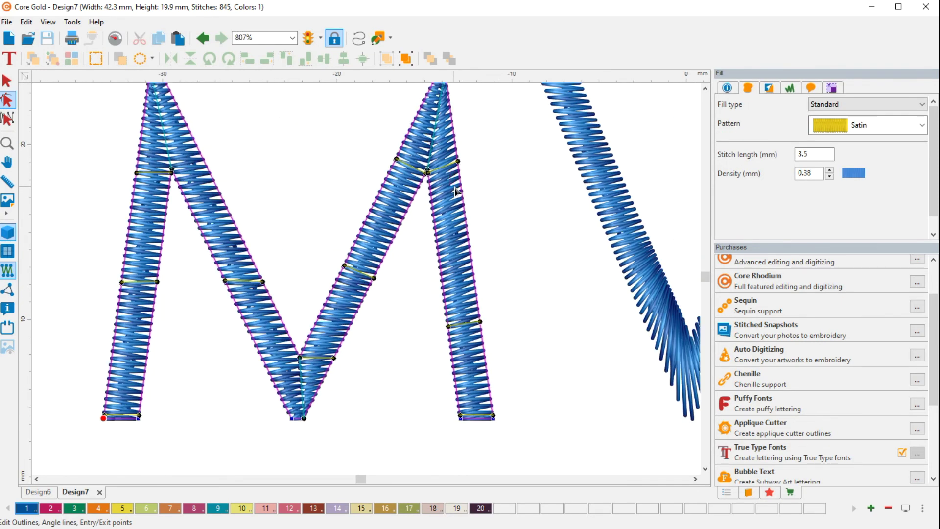
left_click(8, 233)
left_click_drag(464, 166, 462, 186)
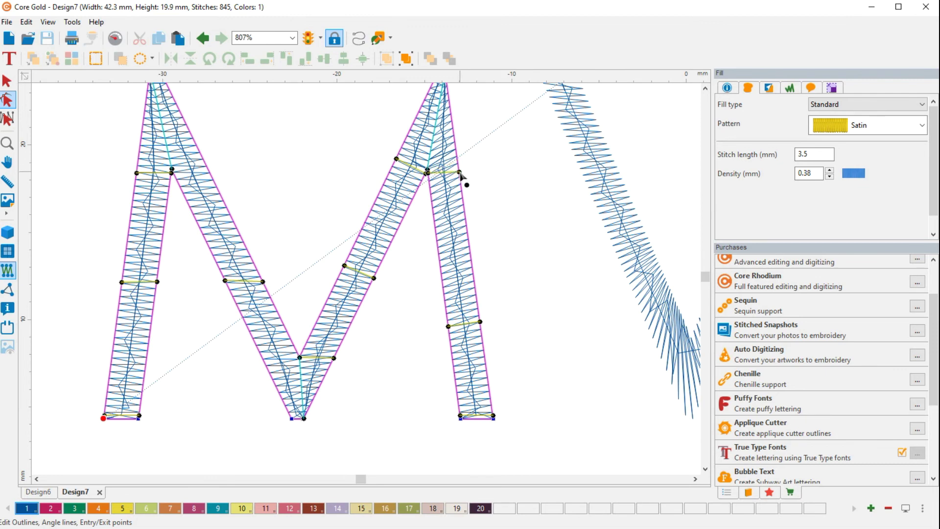
left_click_drag(399, 174, 391, 176)
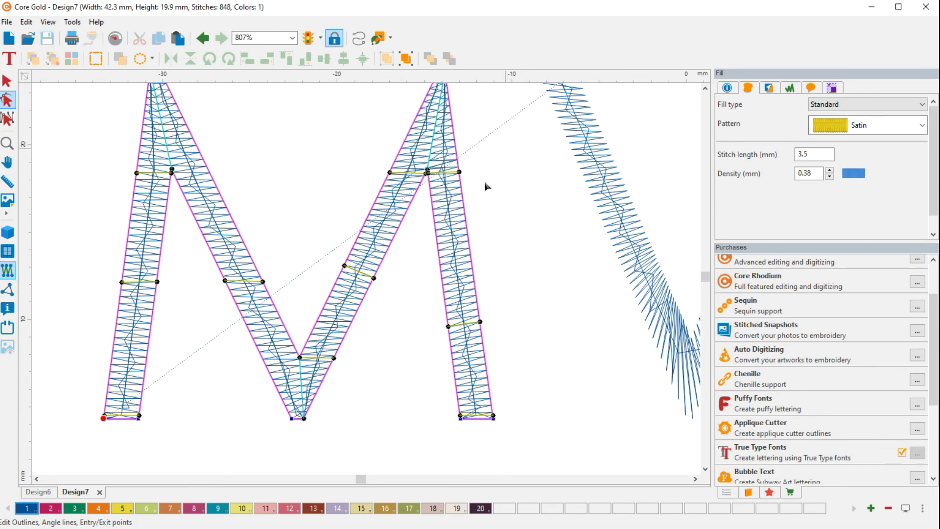
Apply percentage pull compensation of 110% to the M so its stitches overlap along the split lines.
scroll(300, 358, "up", 8)
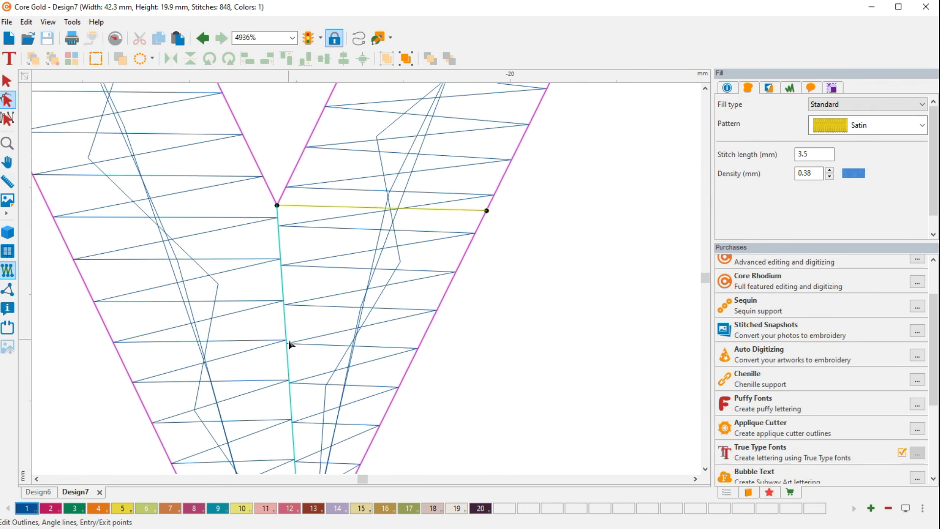
left_click(790, 90)
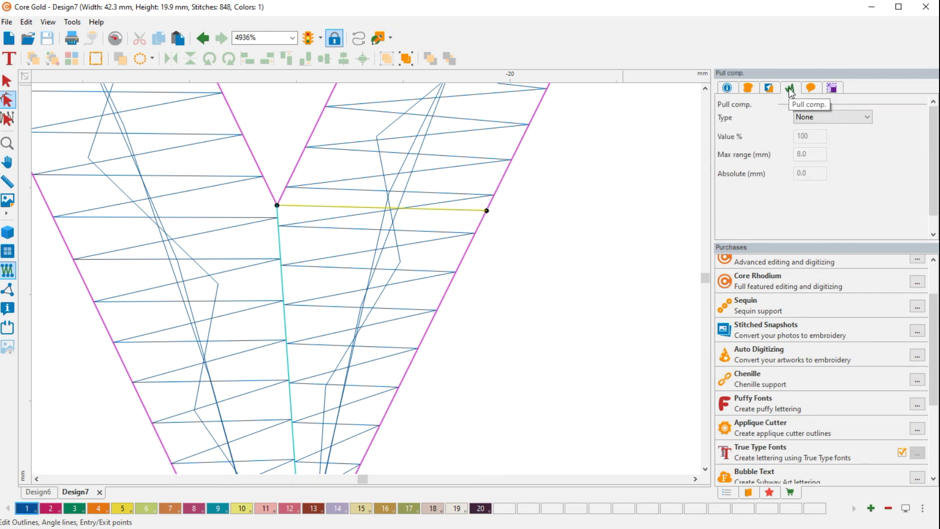
left_click(846, 116)
left_click(809, 137)
double_click(805, 136)
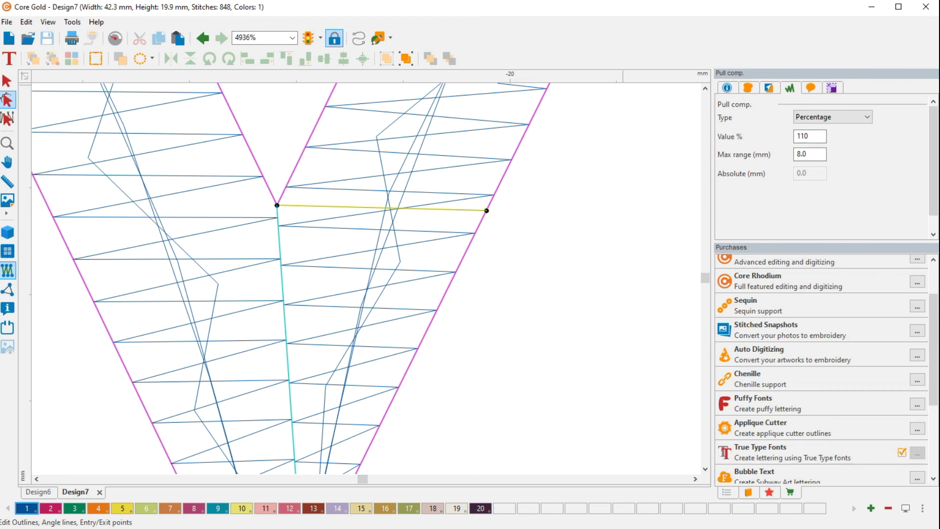
type("110")
scroll(901, 206, "down", 1)
left_click(901, 235)
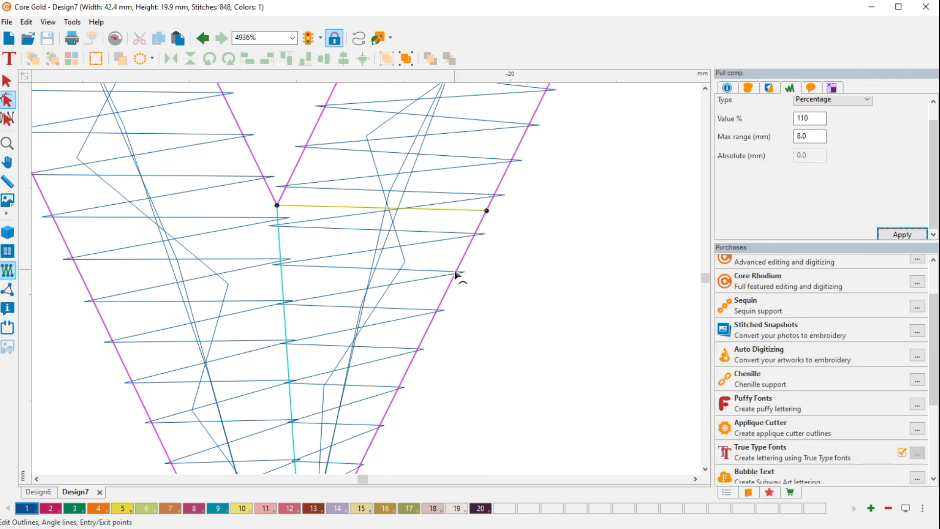
Deselect the M and check the compensated stitches in the 3D view.
scroll(455, 274, "down", 6)
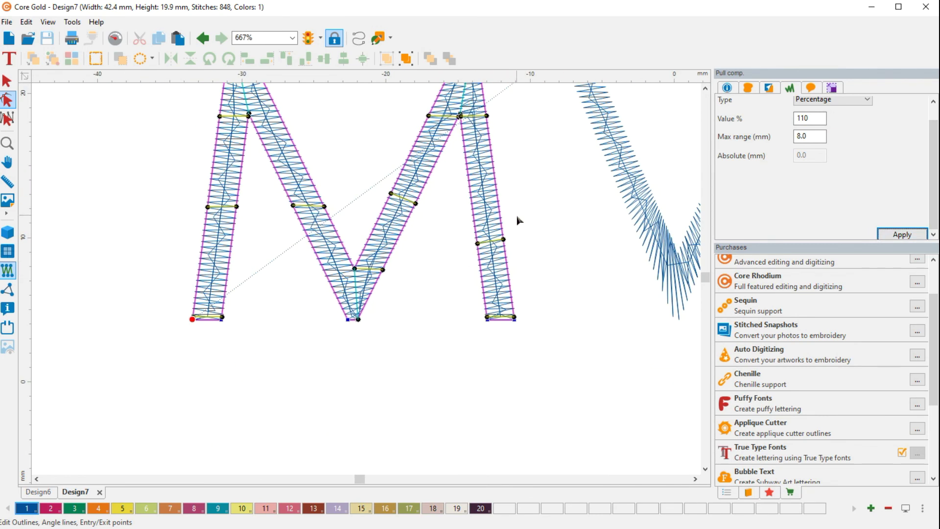
left_click(519, 220)
left_click(7, 232)
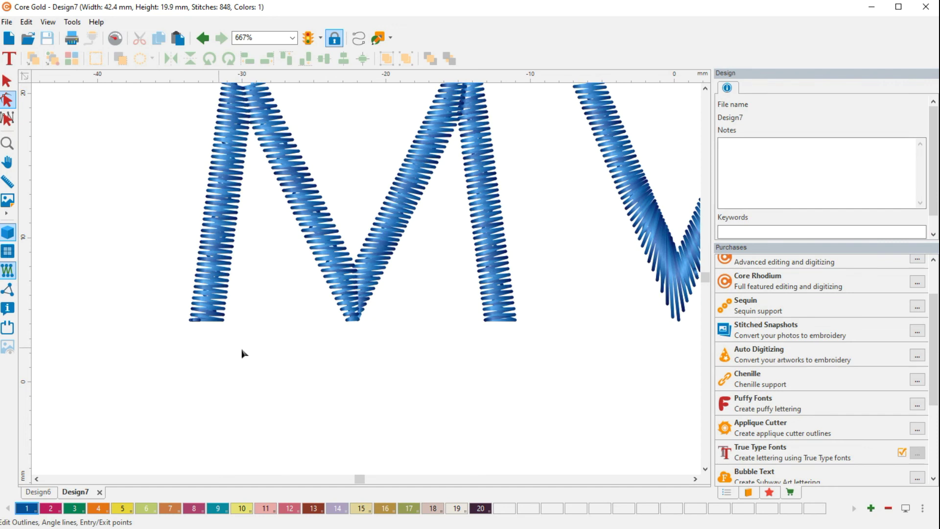
scroll(311, 354, "down", 1)
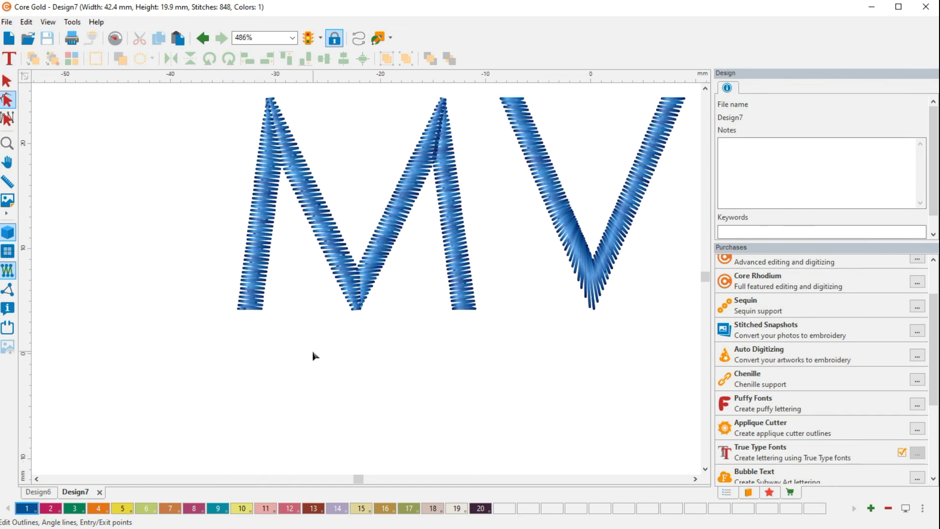